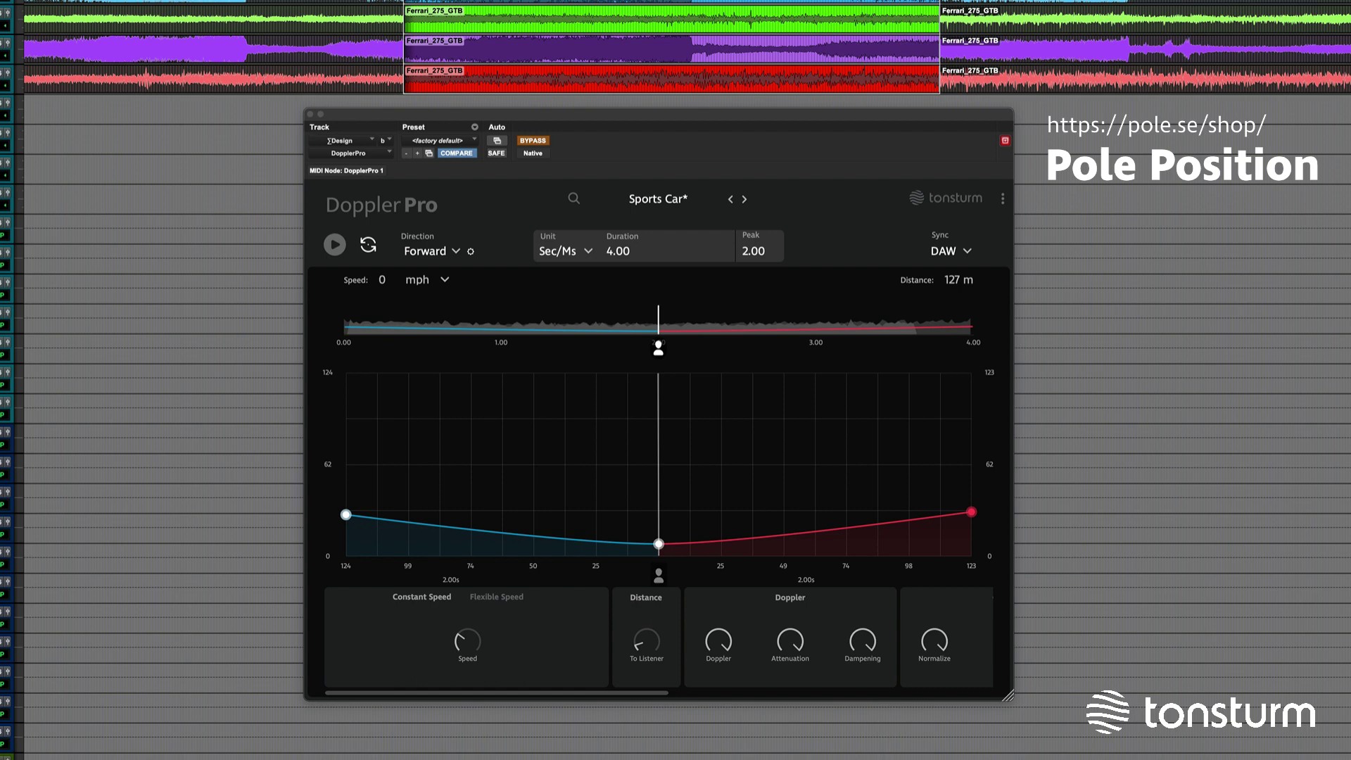
- Preview the pass-by twice and keep the speed unit set to mph
key("space")
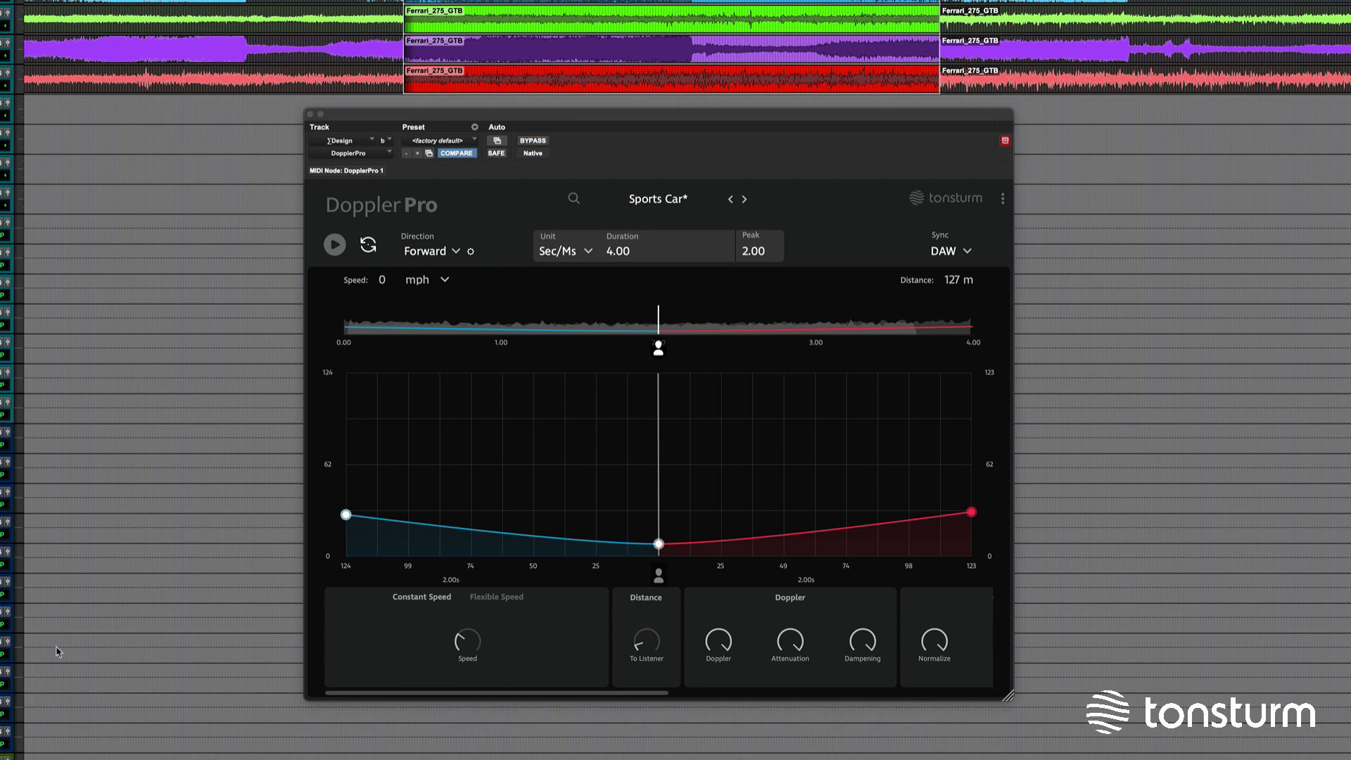
key("space")
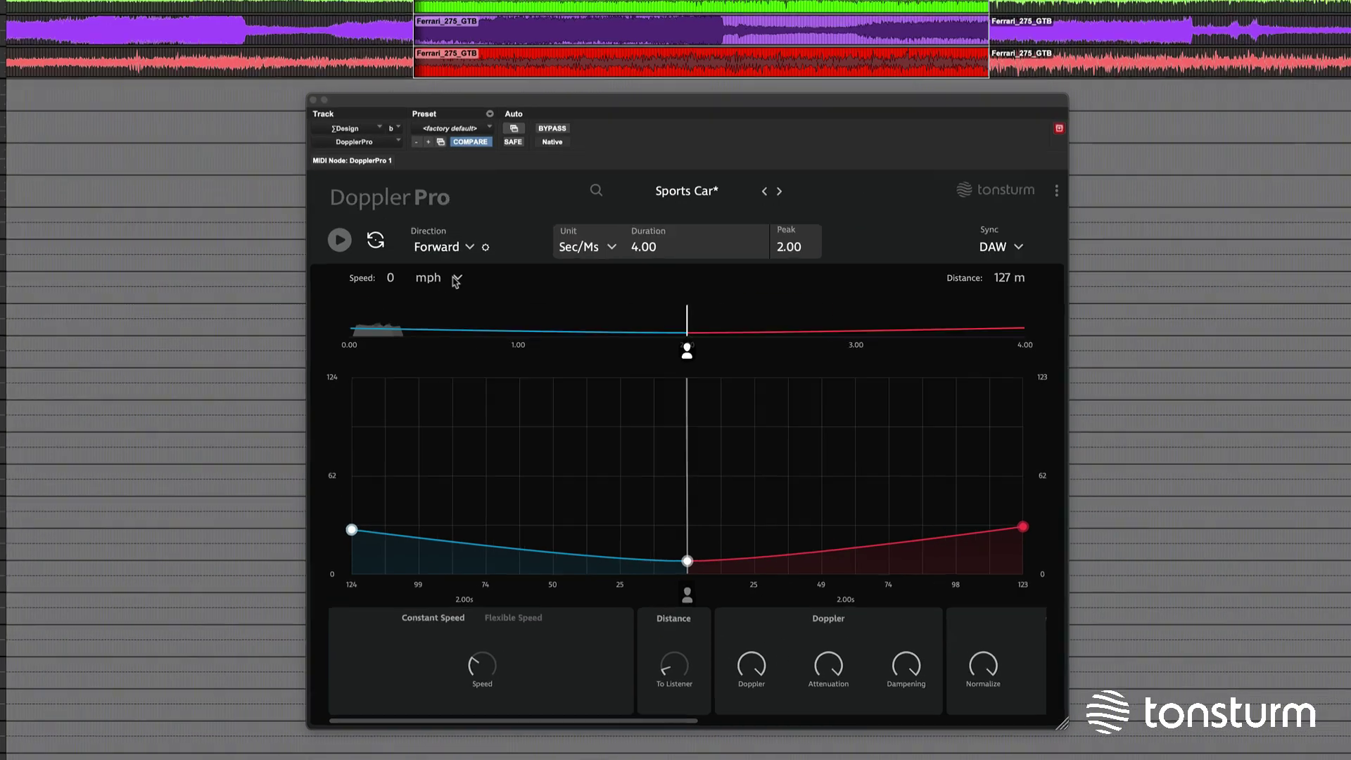
left_click(444, 282)
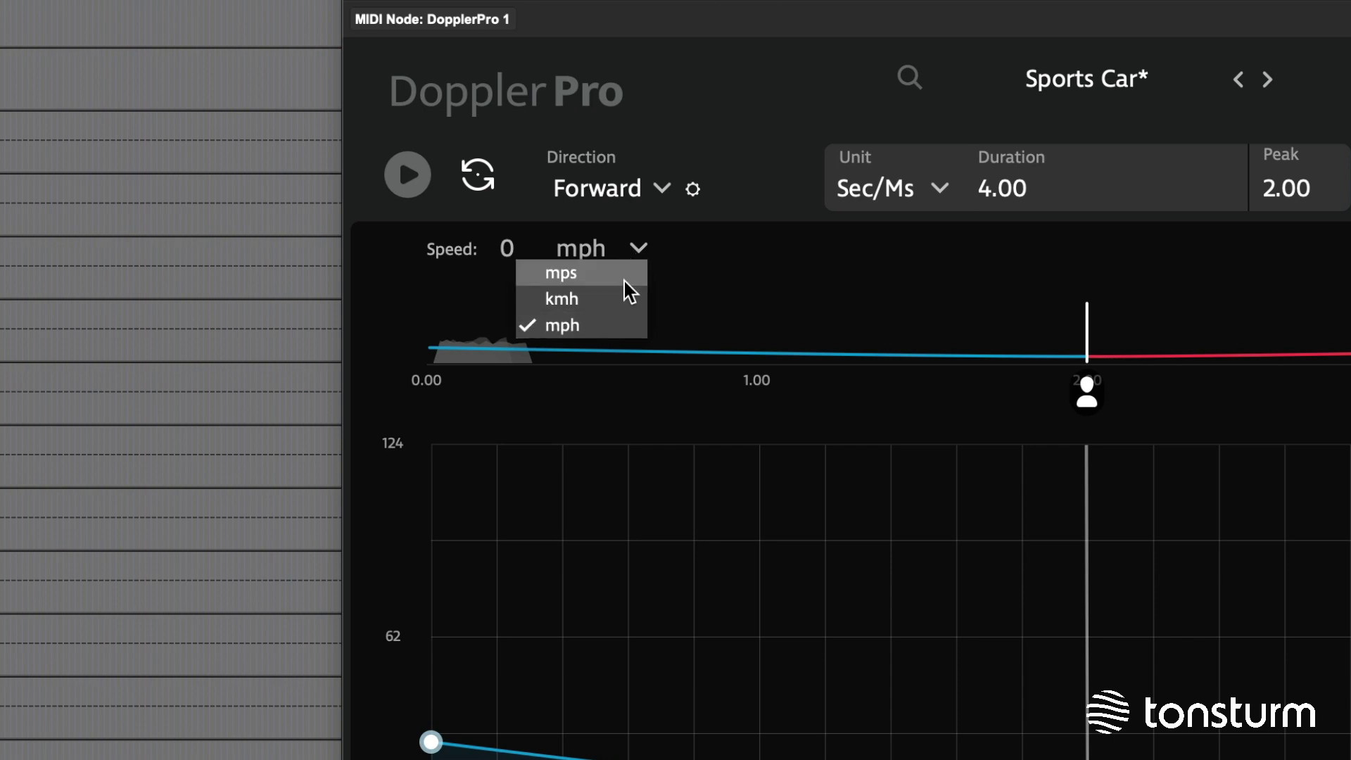
left_click(630, 334)
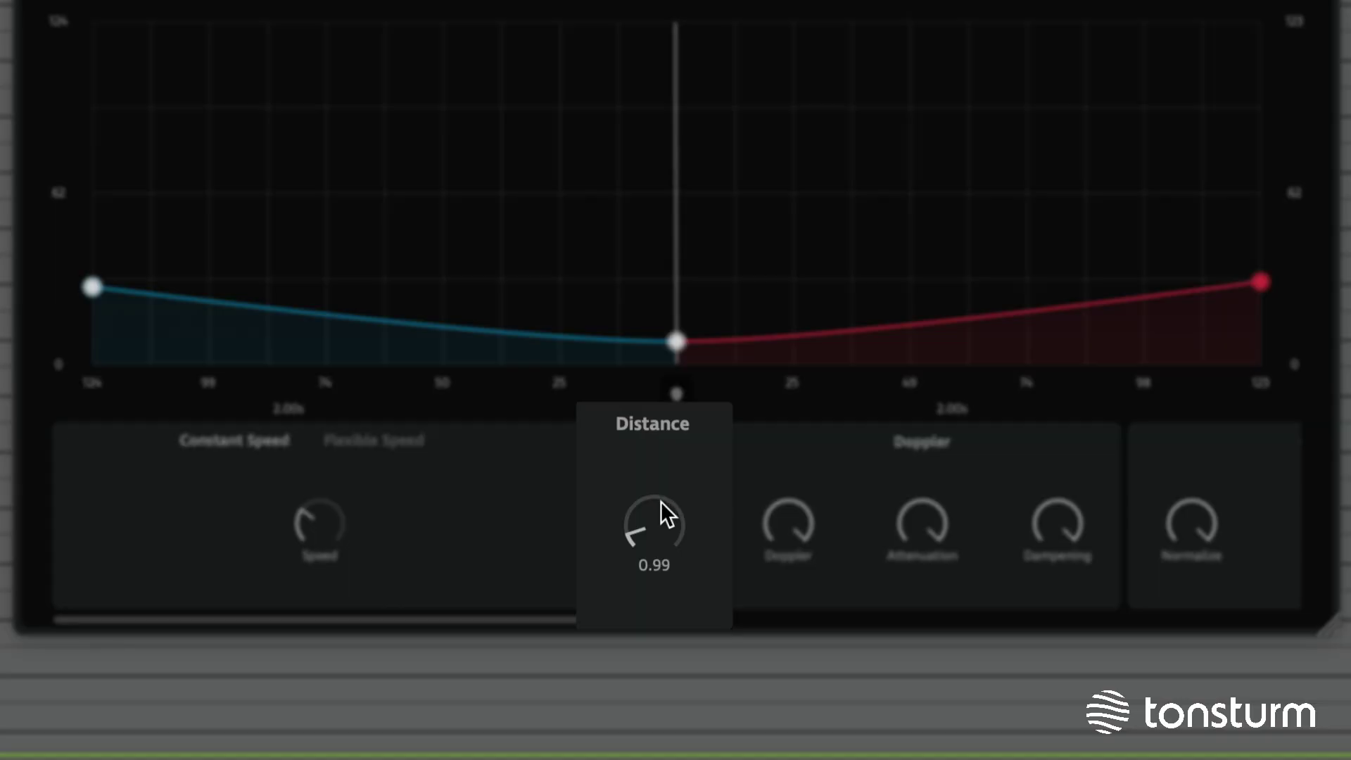
left_click_drag(648, 617, 797, 619)
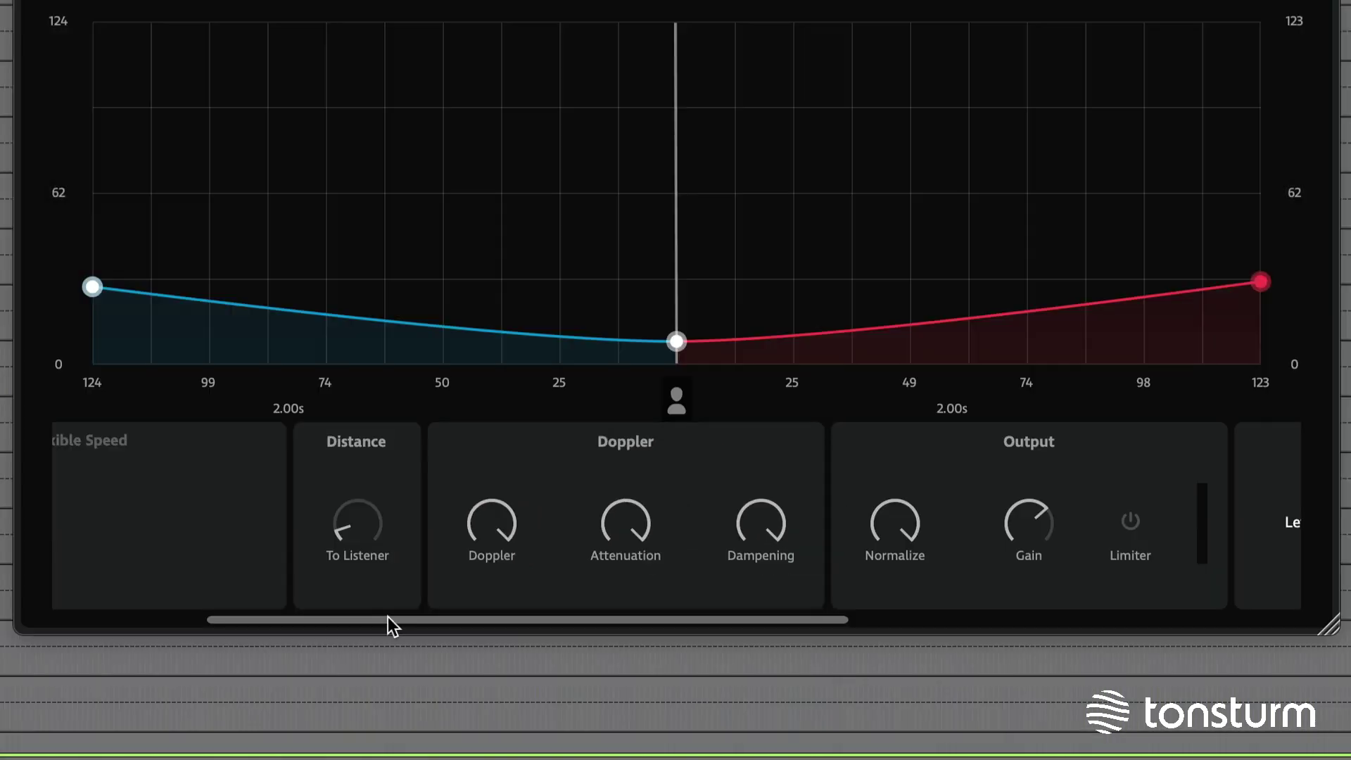
left_click_drag(388, 617, 548, 622)
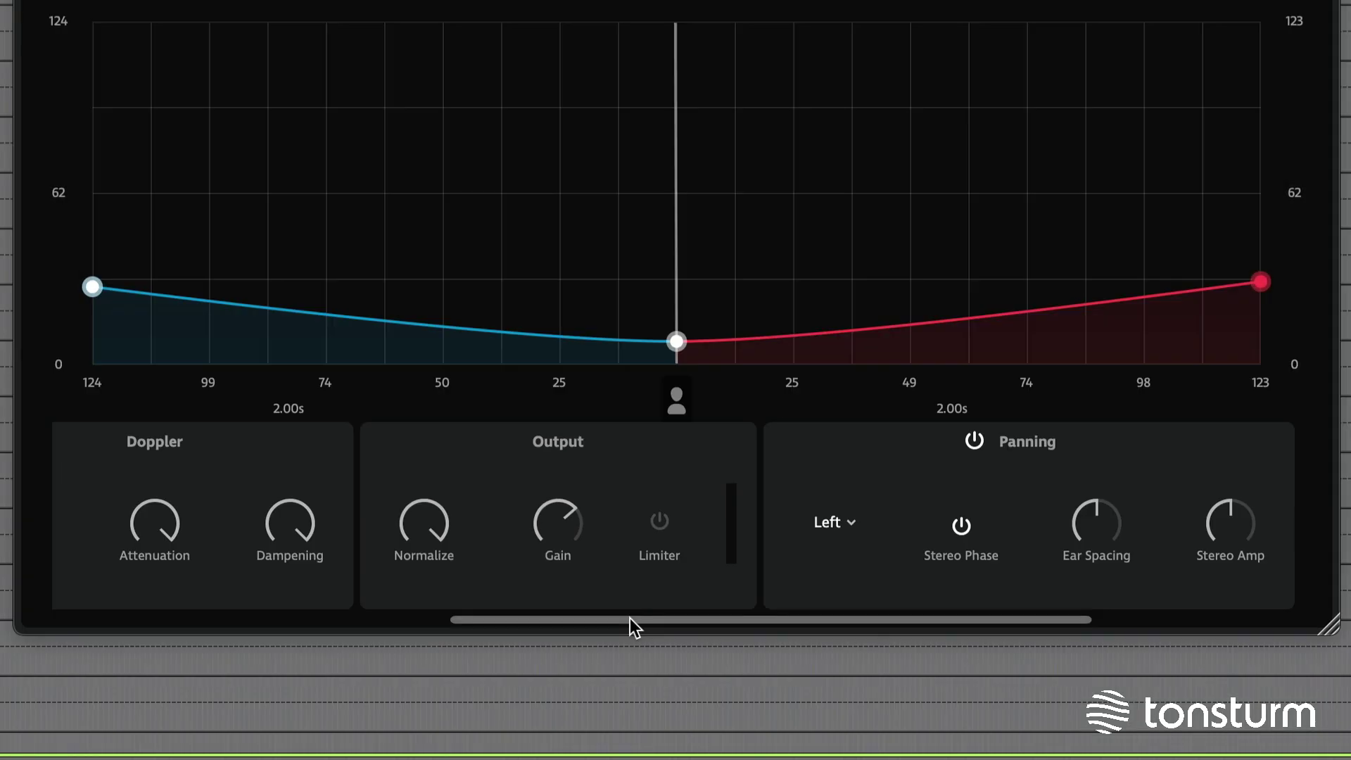
left_click_drag(631, 618, 849, 589)
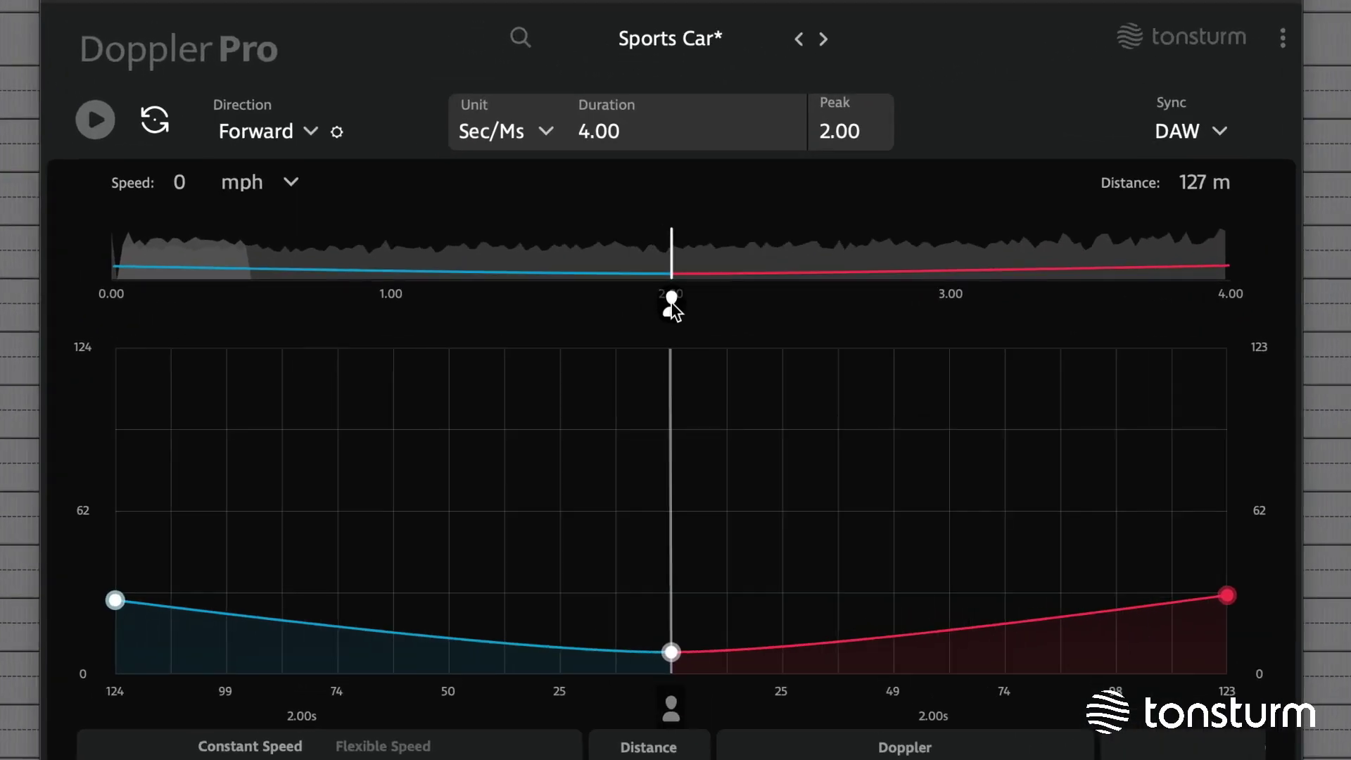
- Audition the pass-by peak at 0.97 seconds, then at 2.73 seconds
left_click_drag(671, 299, 379, 299)
key("space")
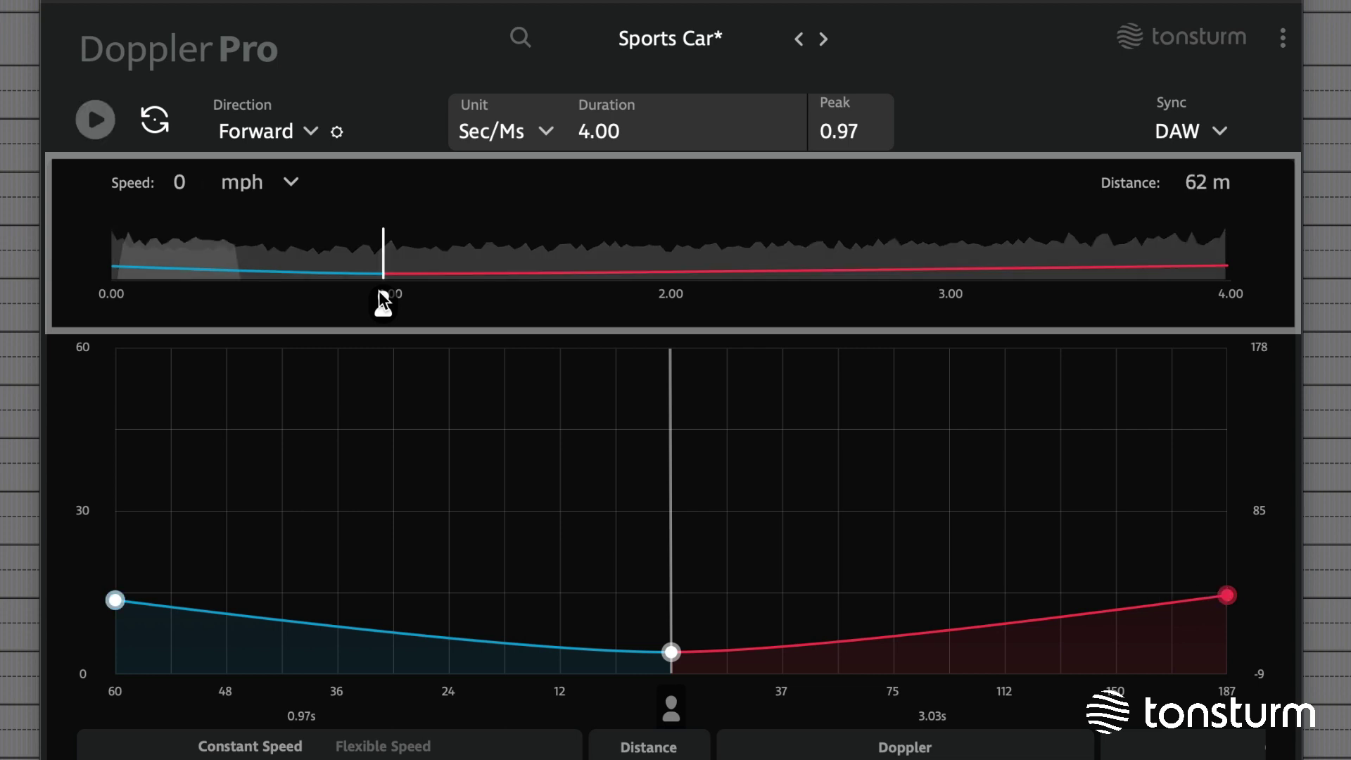
left_click_drag(382, 304, 876, 305)
key("space")
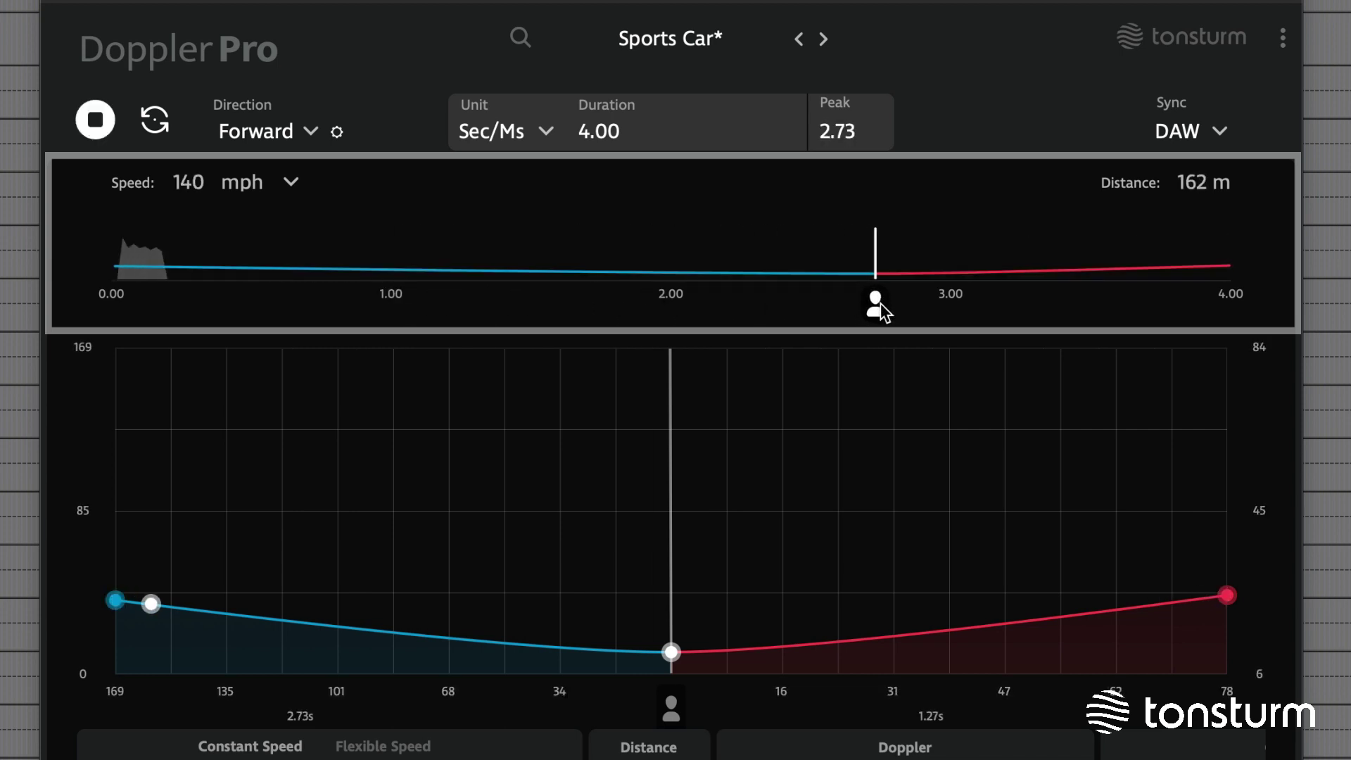